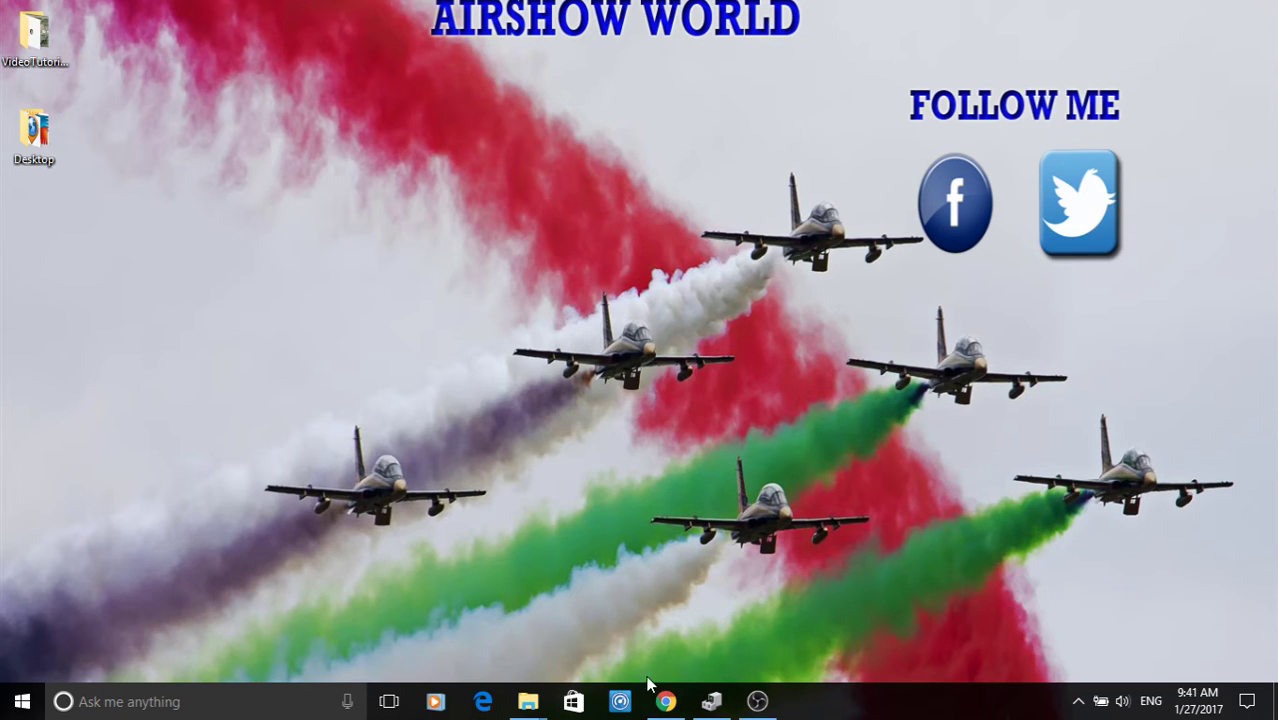
Examine the TRX-2 manual's labelled front-panel diagram in the Chrome browser, covering the display, keypad, encoder and connectors
{"action": "left_click", "coordinate": [665, 701]}
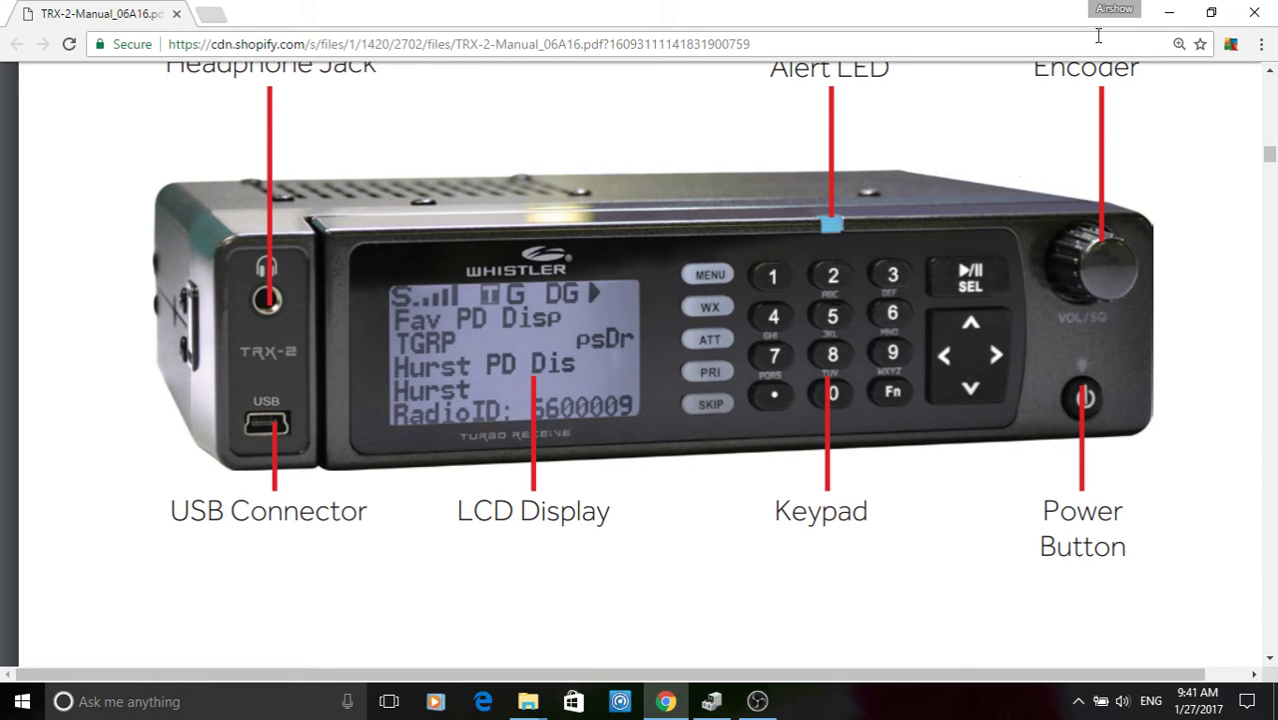
{"action": "left_click", "coordinate": [1172, 13]}
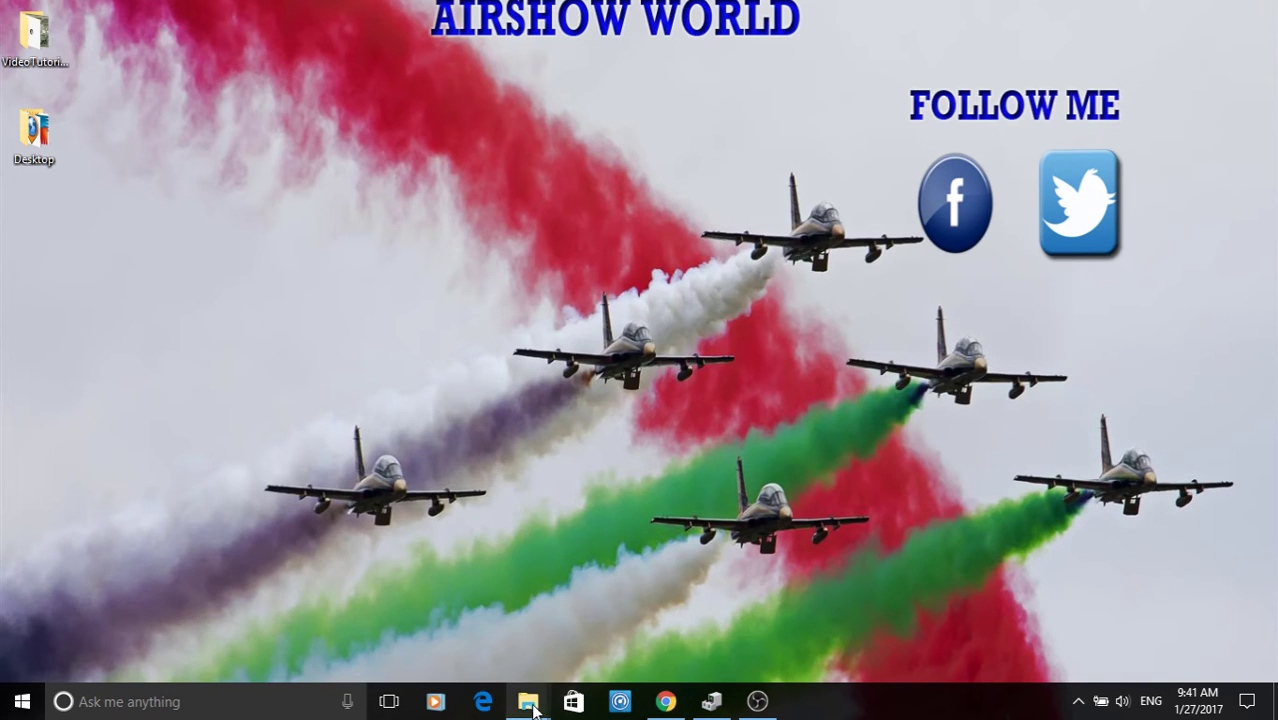
Launch ControlDemo from the VideoTutorials folder, clear the folder window away and move the Scanner Control window higher on the desktop
{"action": "mouse_move", "coordinate": [530, 709]}
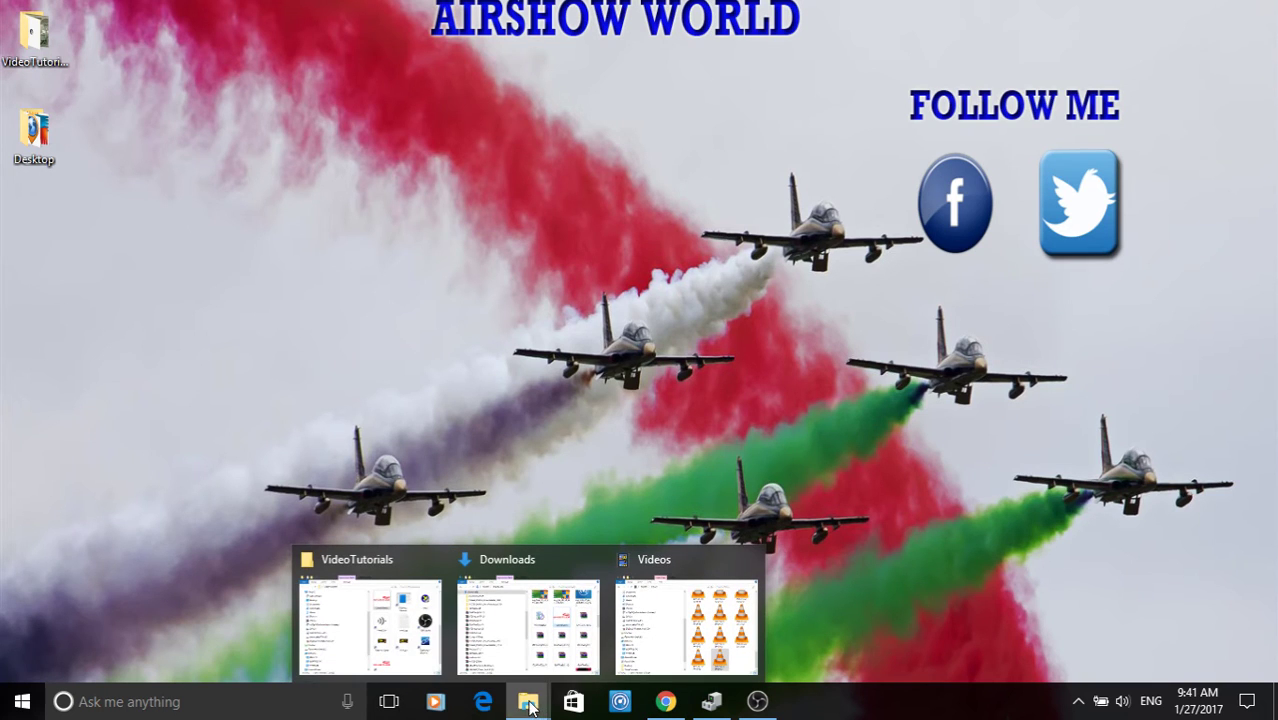
{"action": "left_click", "coordinate": [348, 563]}
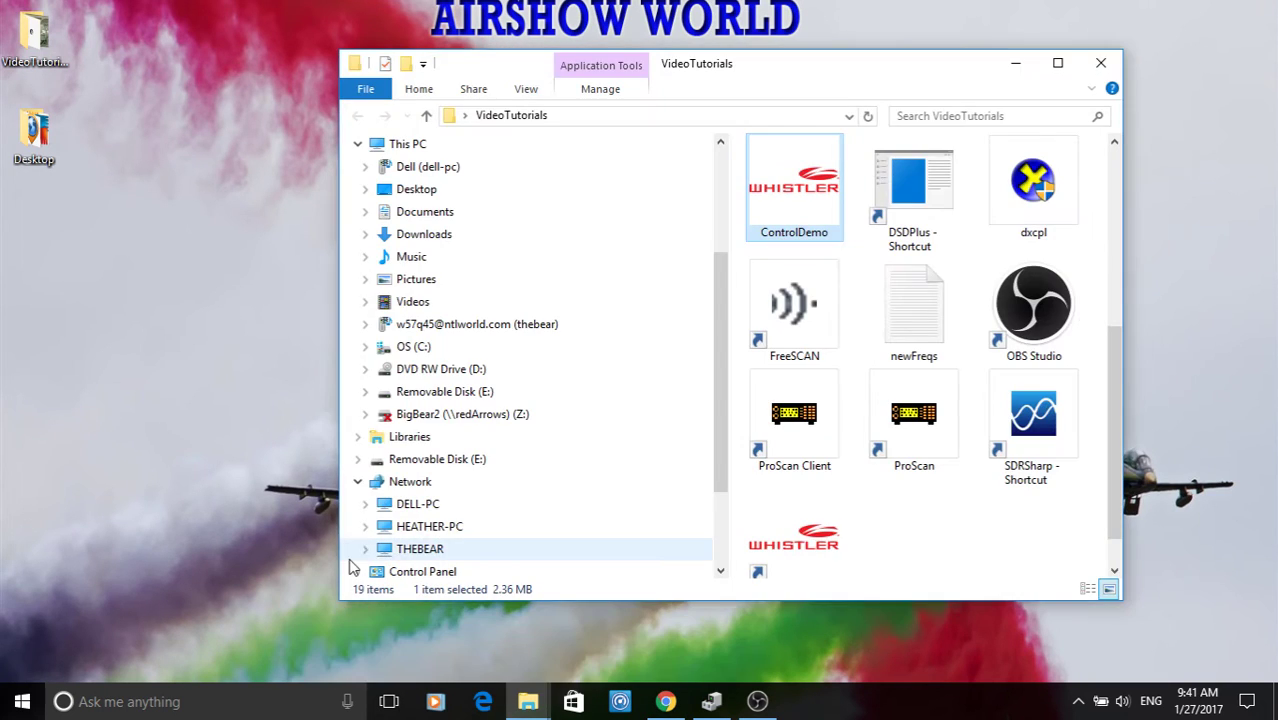
{"action": "double_click", "coordinate": [795, 182]}
{"action": "left_click", "coordinate": [1014, 60]}
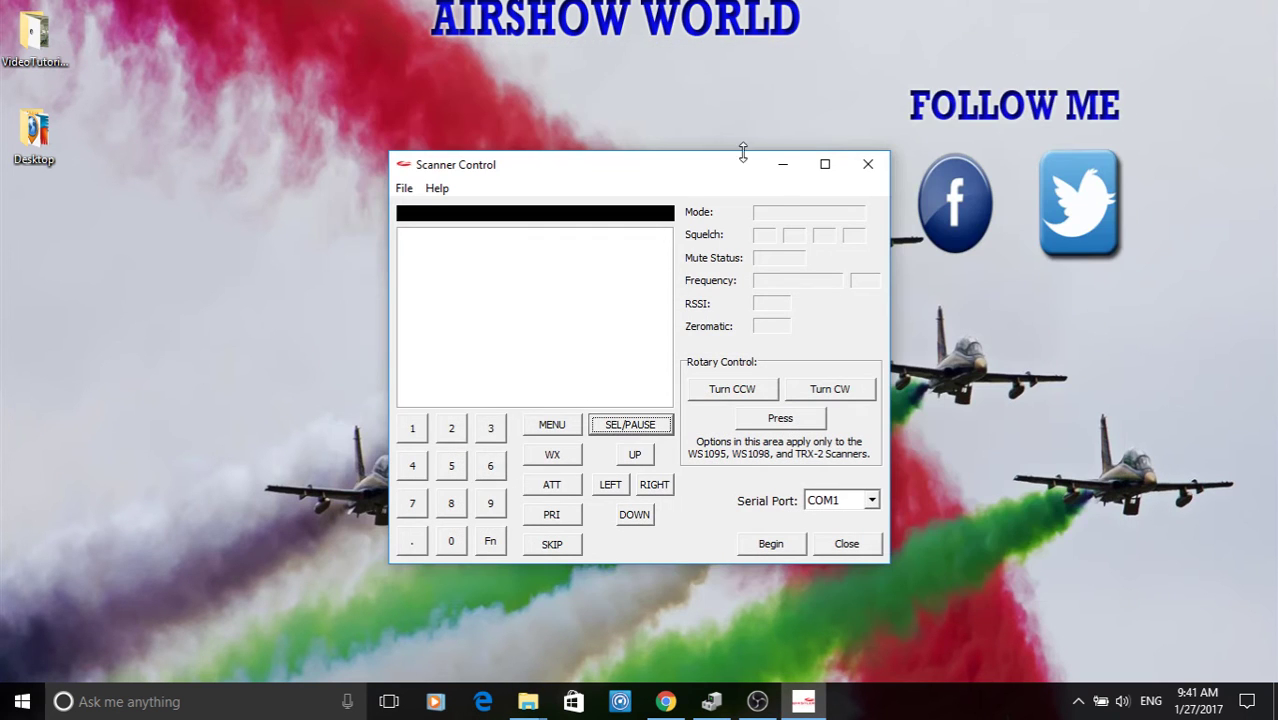
{"action": "left_click_drag", "start_coordinate": [668, 169], "coordinate": [602, 53]}
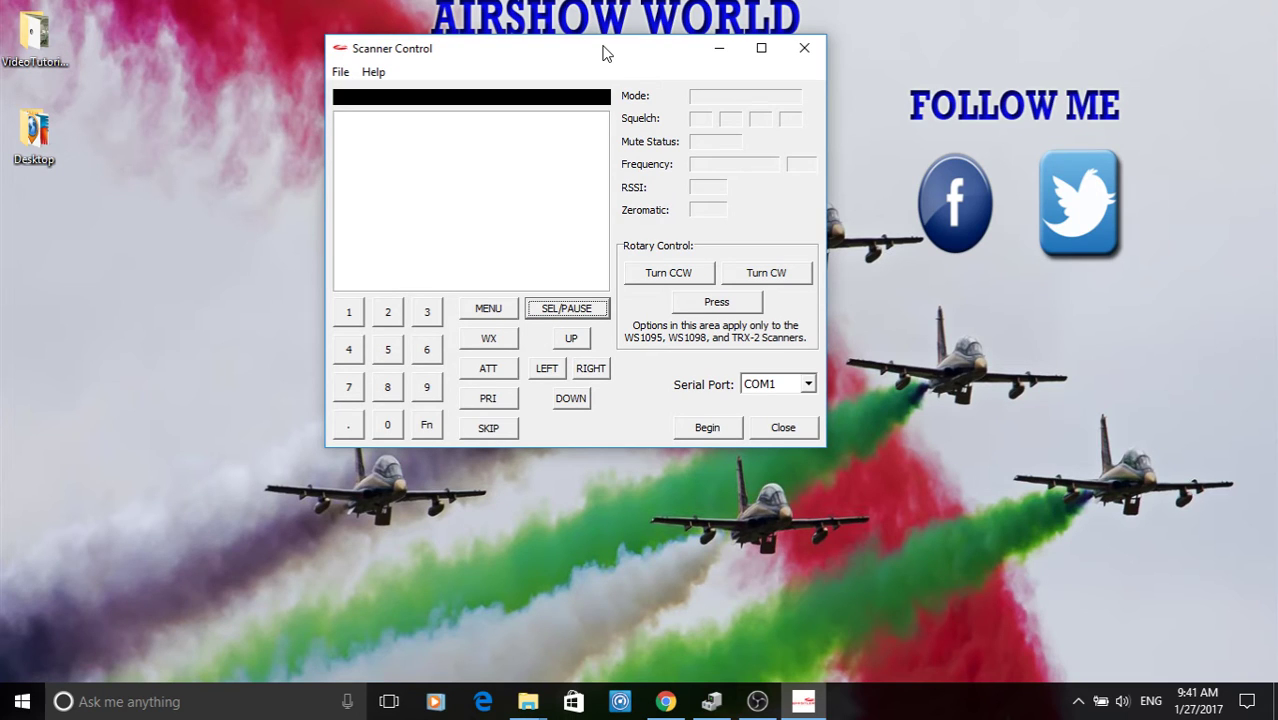
Switch to Device Manager and check which COM port the USB Serial Device uses under Ports (COM & LPT)
{"action": "left_click", "coordinate": [786, 390]}
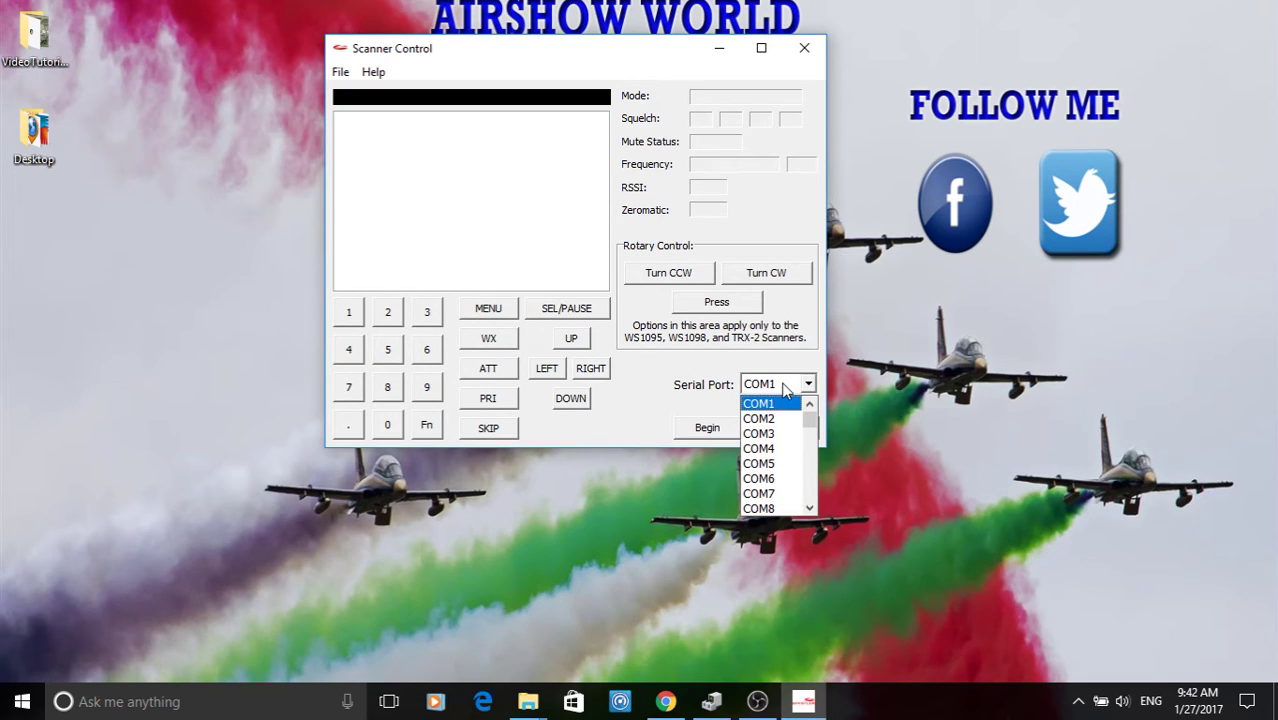
{"action": "left_click", "coordinate": [880, 445]}
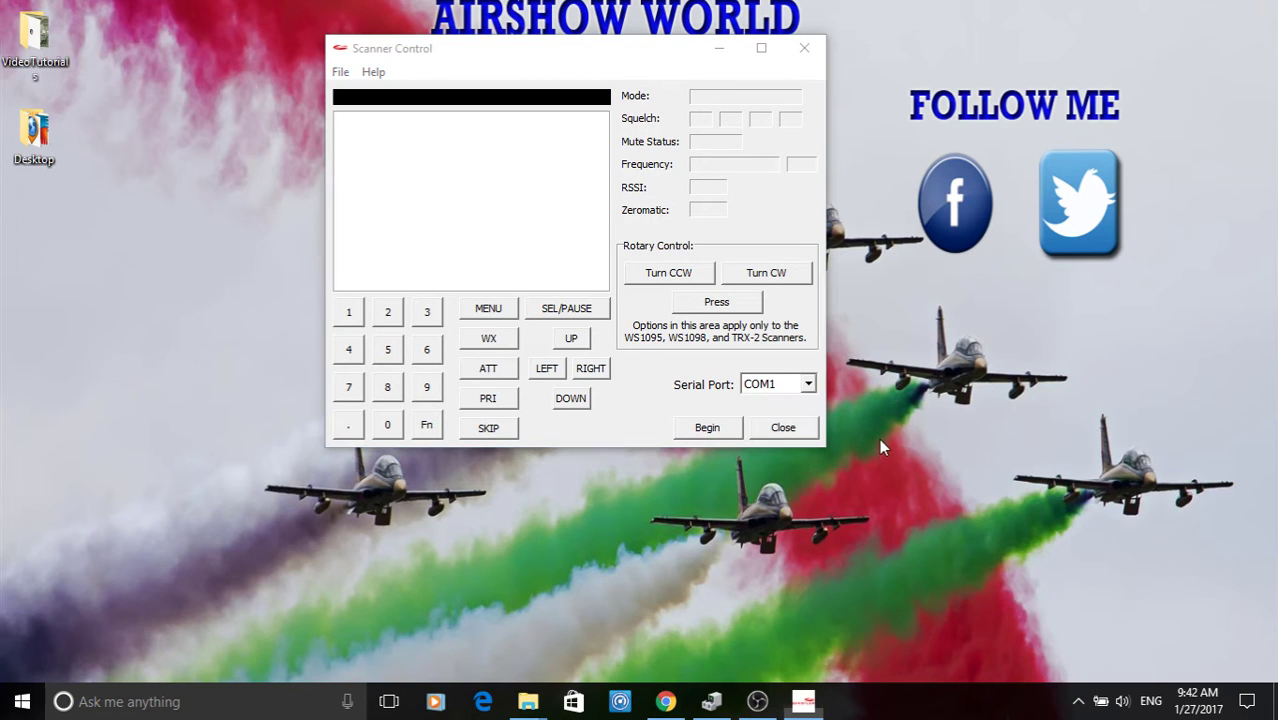
{"action": "left_click", "coordinate": [715, 700]}
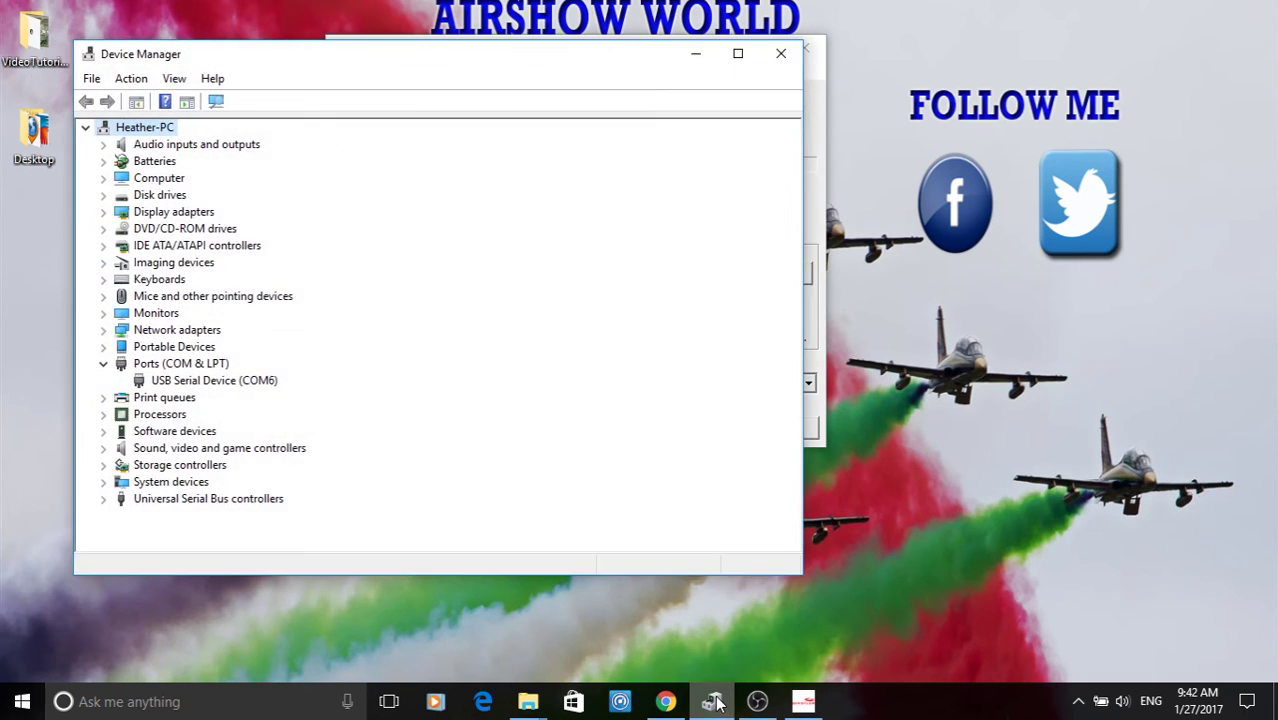
{"action": "left_click", "coordinate": [104, 364]}
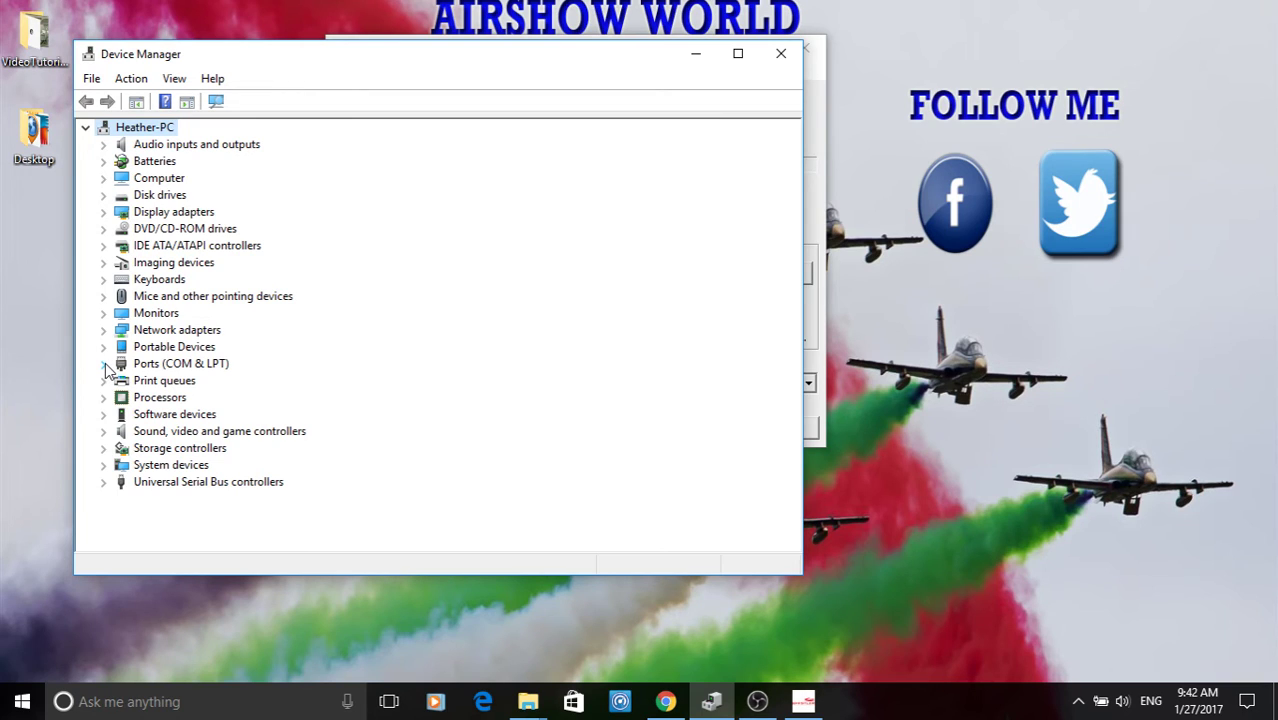
{"action": "left_click", "coordinate": [104, 364]}
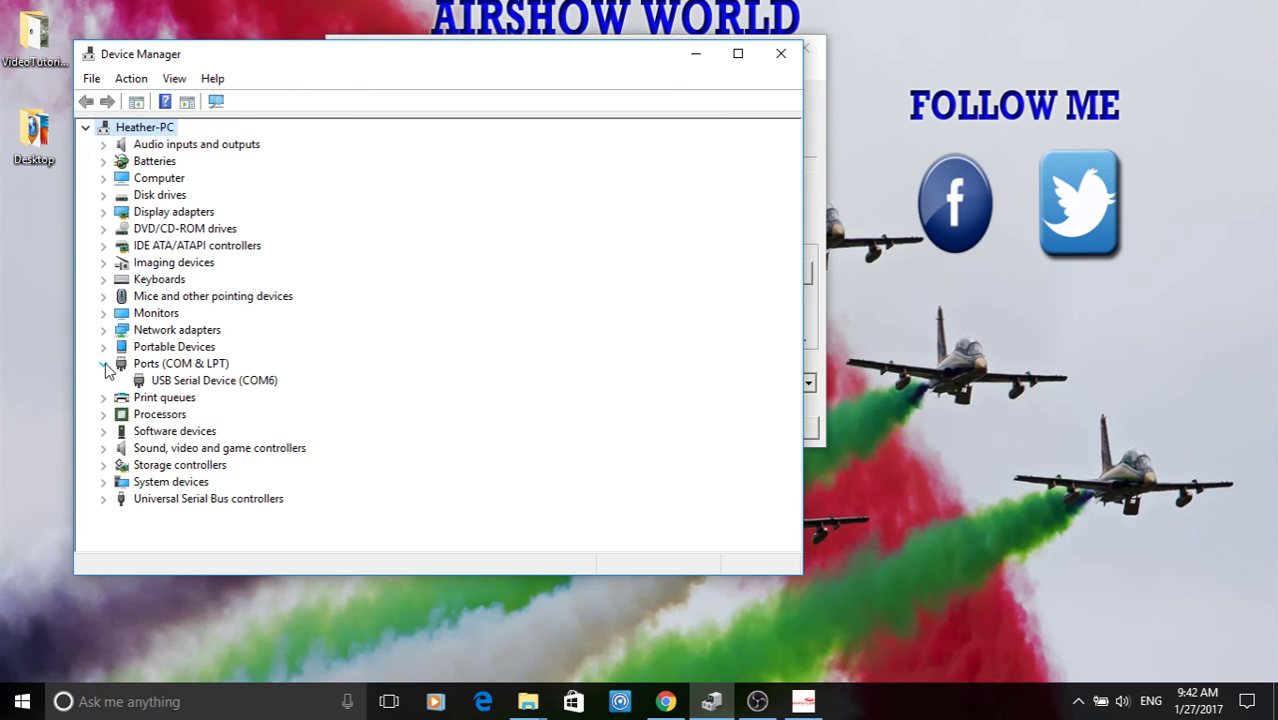
{"action": "left_click", "coordinate": [697, 58]}
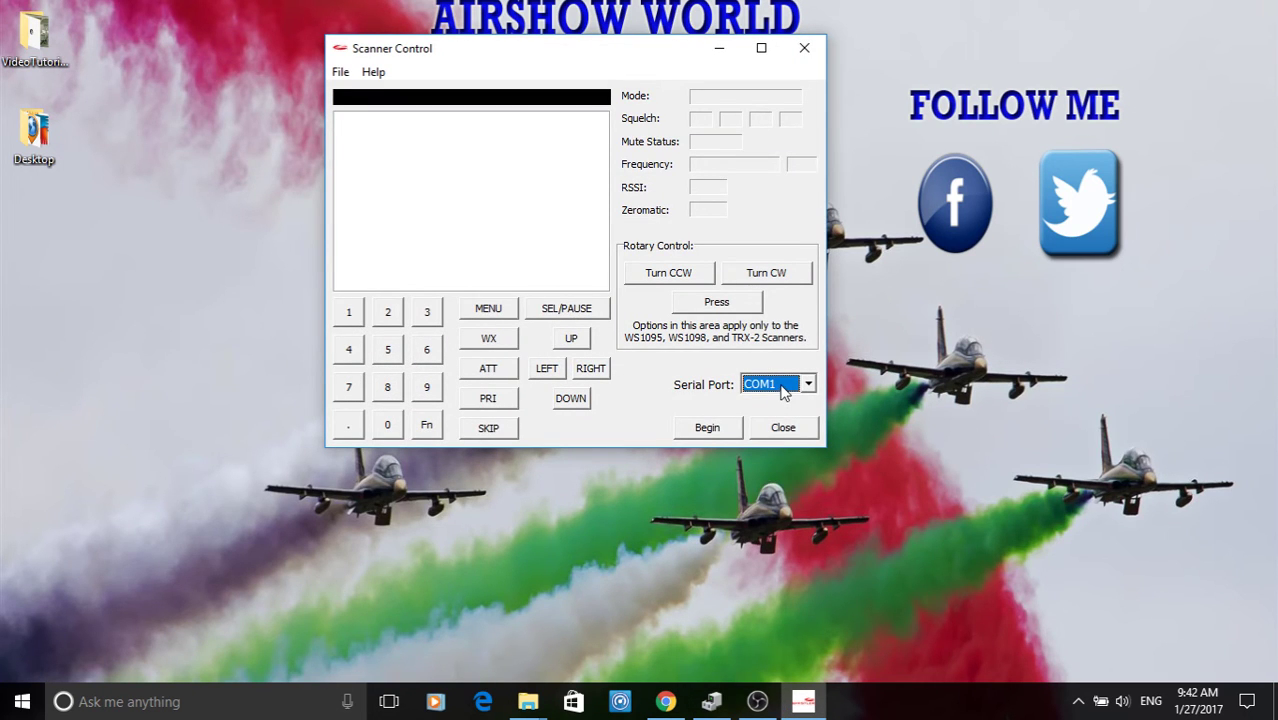
Set the scanner's serial port to COM6 and begin the control session
{"action": "left_click", "coordinate": [783, 391]}
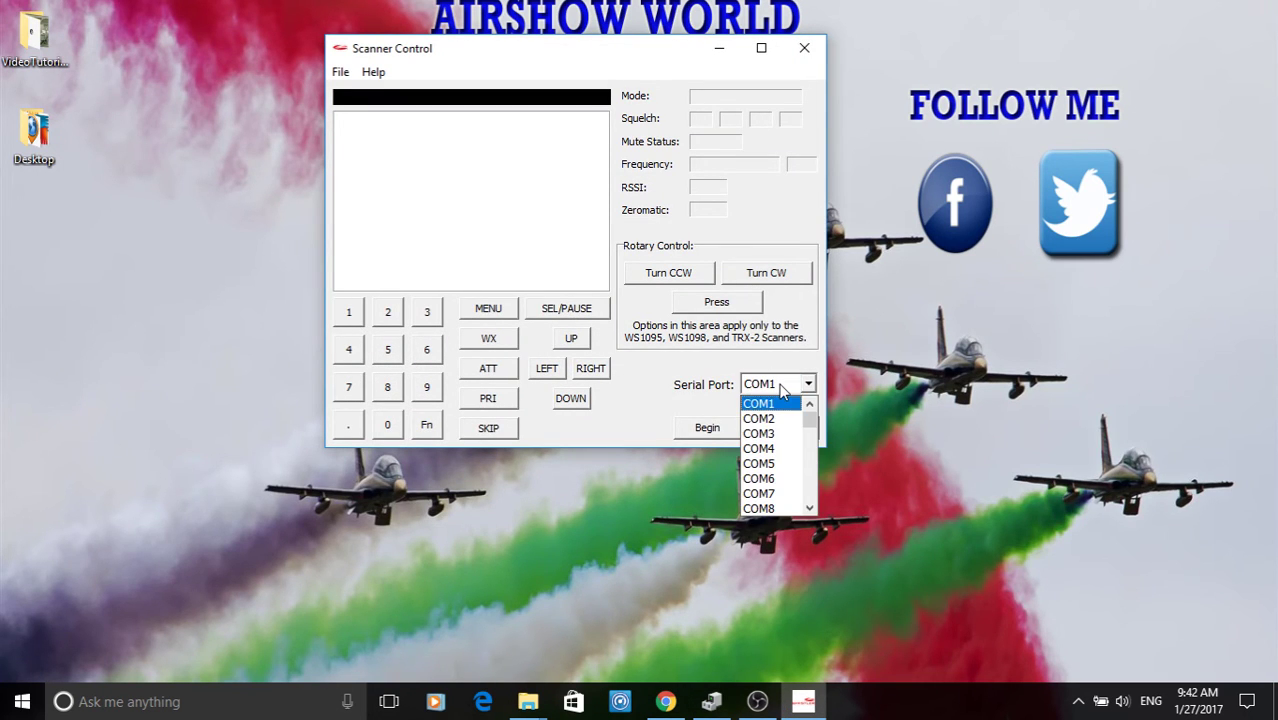
{"action": "left_click", "coordinate": [789, 479]}
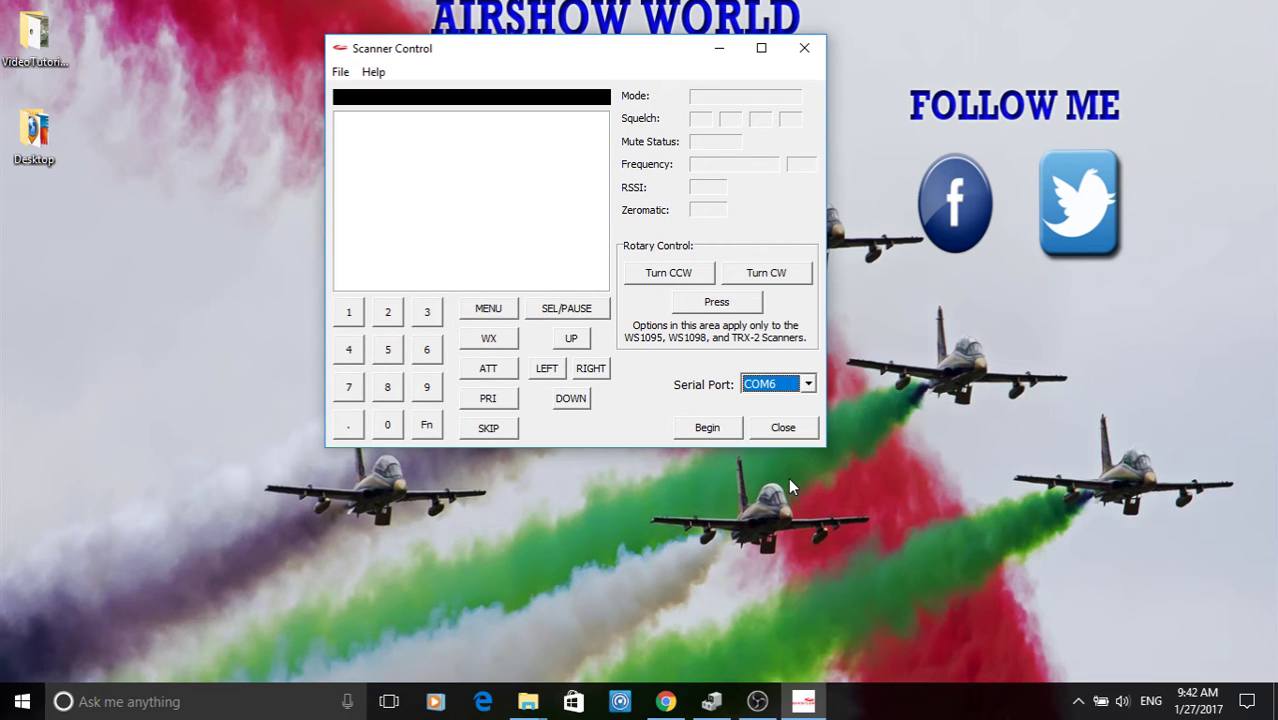
{"action": "left_click", "coordinate": [701, 429]}
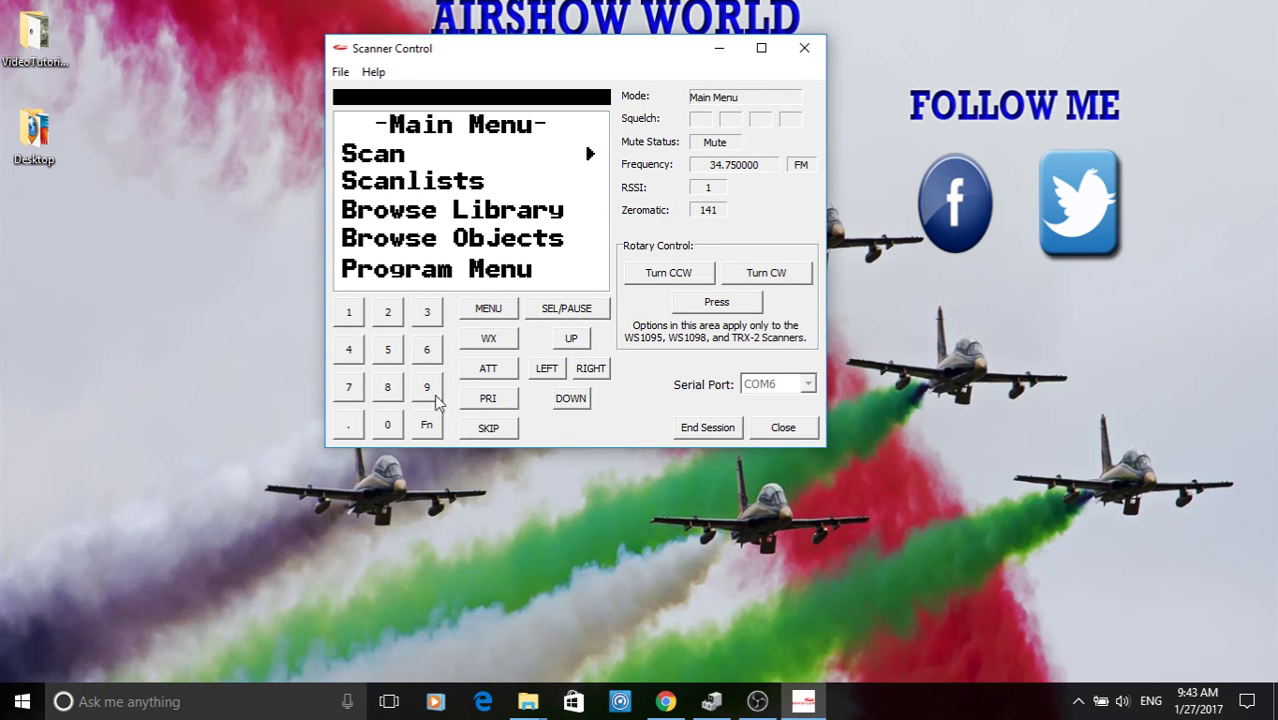
Start scanning with function shortcut 1 and bring up the Program Menu with function shortcut 2
{"action": "left_click", "coordinate": [427, 426]}
{"action": "left_click", "coordinate": [427, 426]}
{"action": "left_click", "coordinate": [349, 314]}
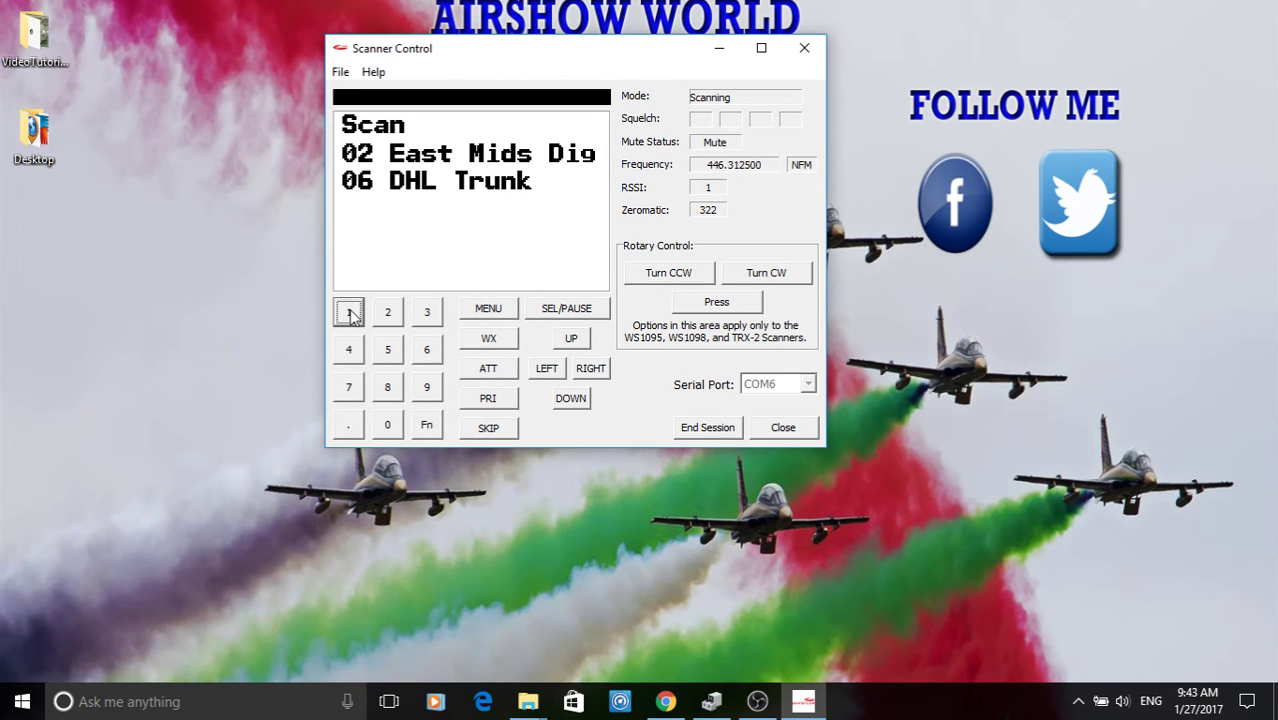
{"action": "left_click", "coordinate": [428, 425]}
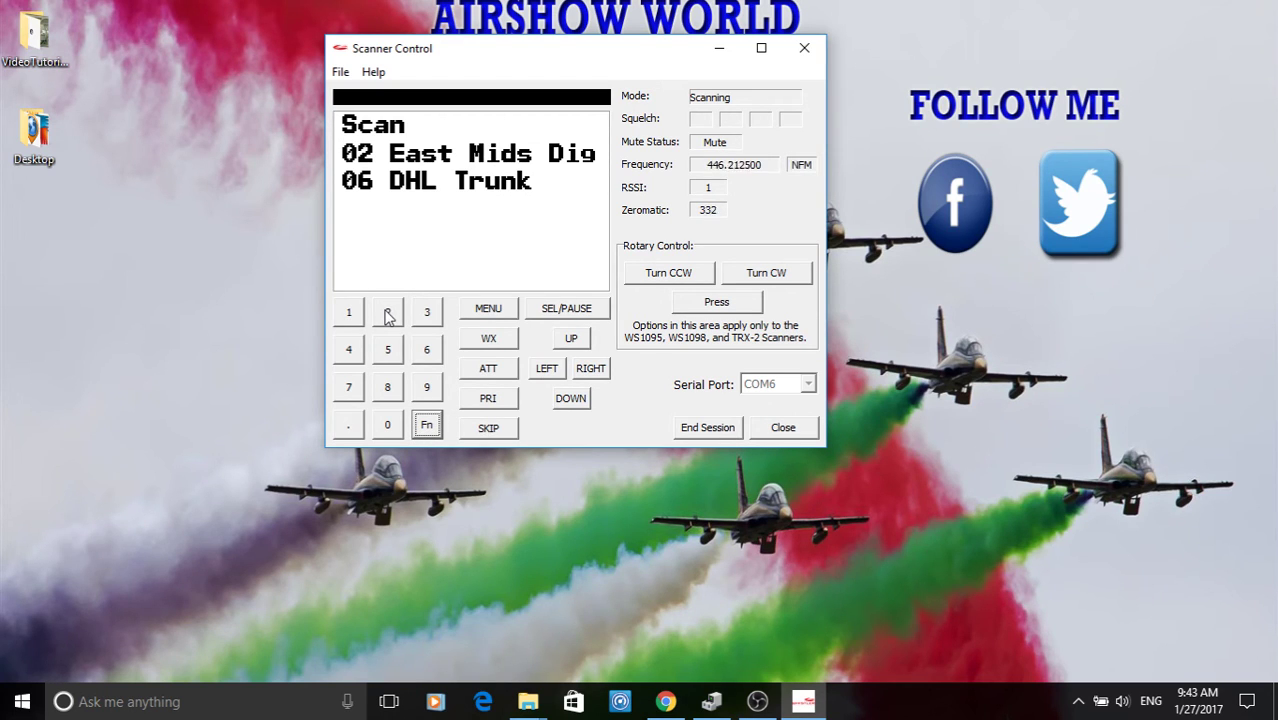
{"action": "left_click", "coordinate": [389, 315]}
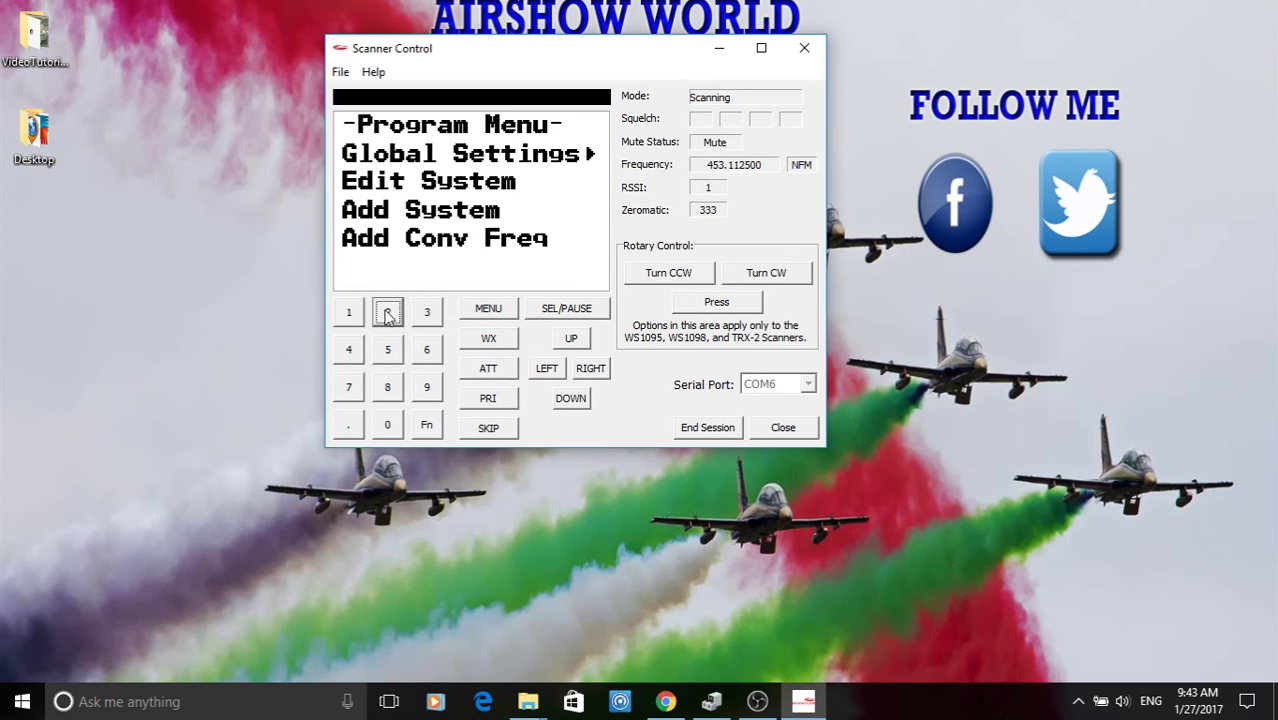
Bring up the Sweeper menu with function shortcut 3 and the Services menu with function shortcut 4
{"action": "left_click", "coordinate": [427, 426]}
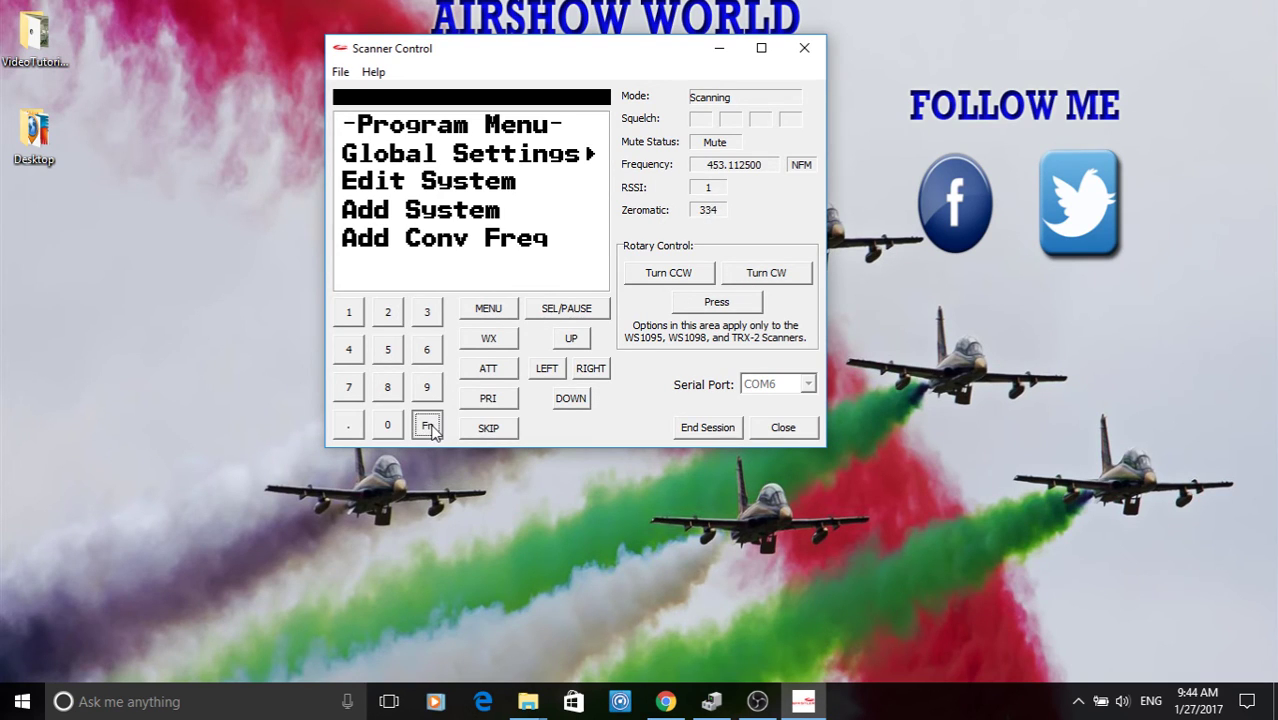
{"action": "left_click", "coordinate": [428, 314]}
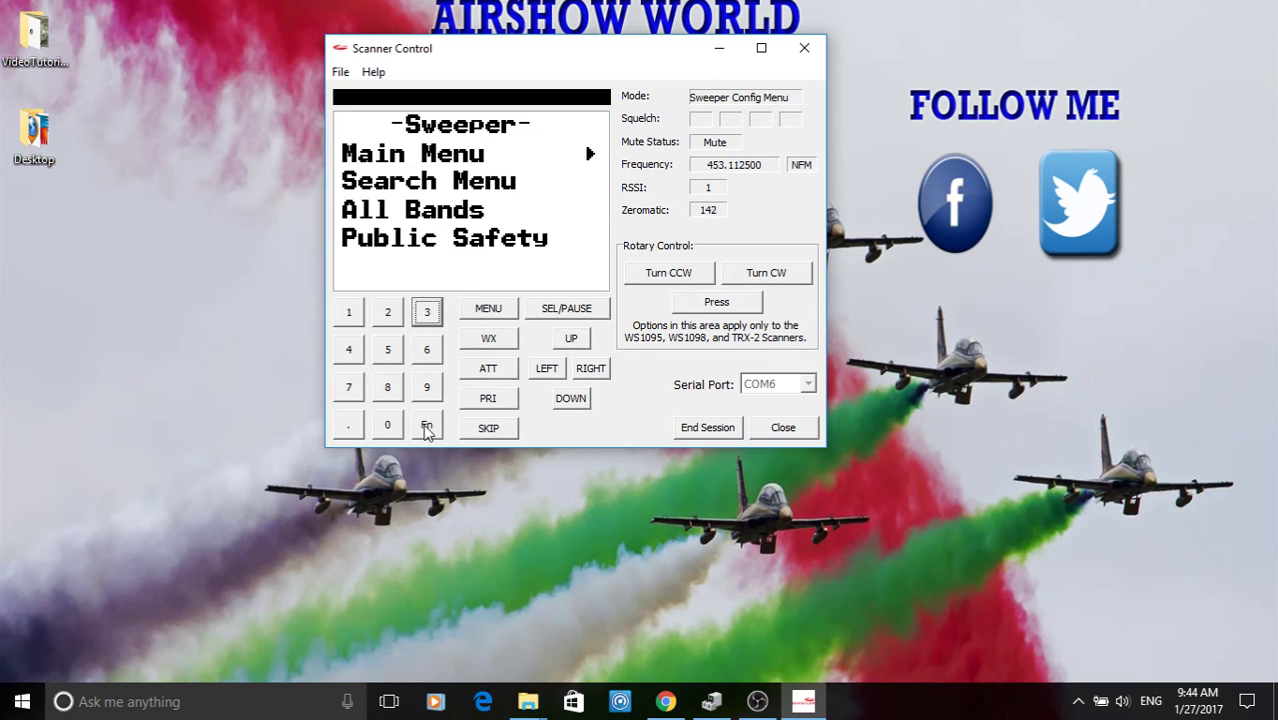
{"action": "left_click", "coordinate": [426, 428]}
{"action": "left_click", "coordinate": [348, 352]}
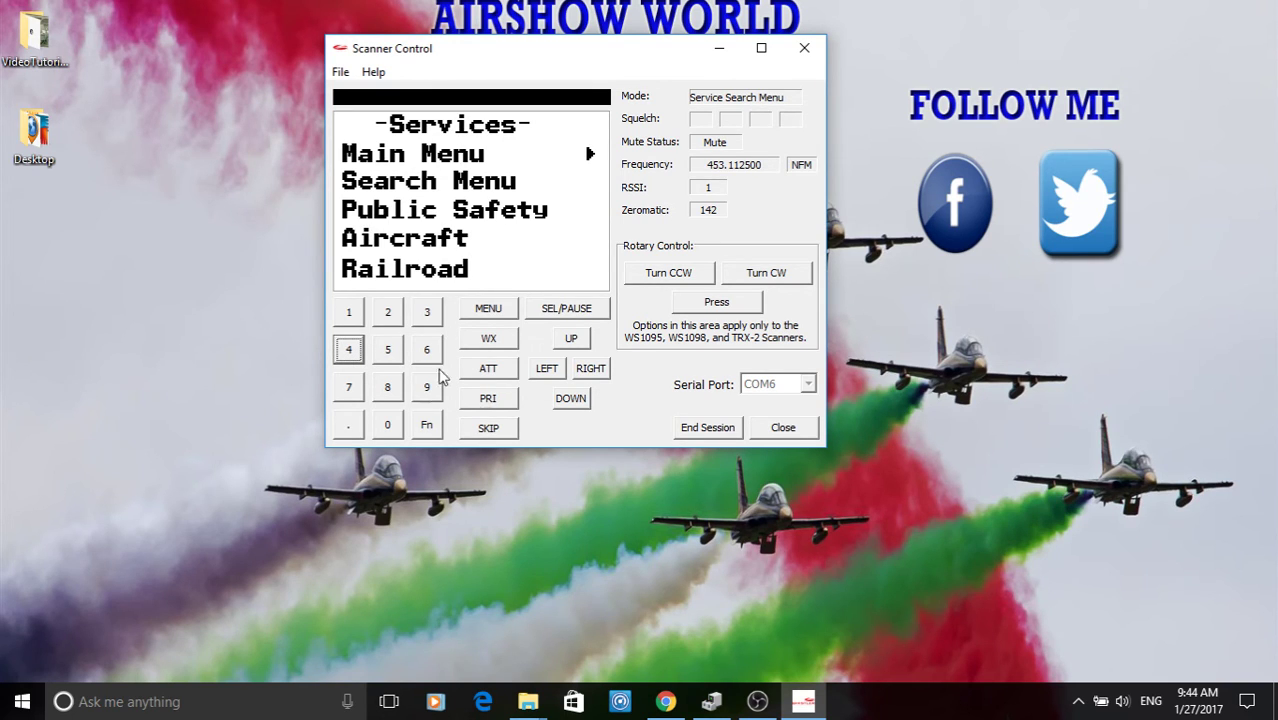
Run the Limit Search with function shortcut 5 and return the scanner to the Main Menu
{"action": "left_click", "coordinate": [428, 428]}
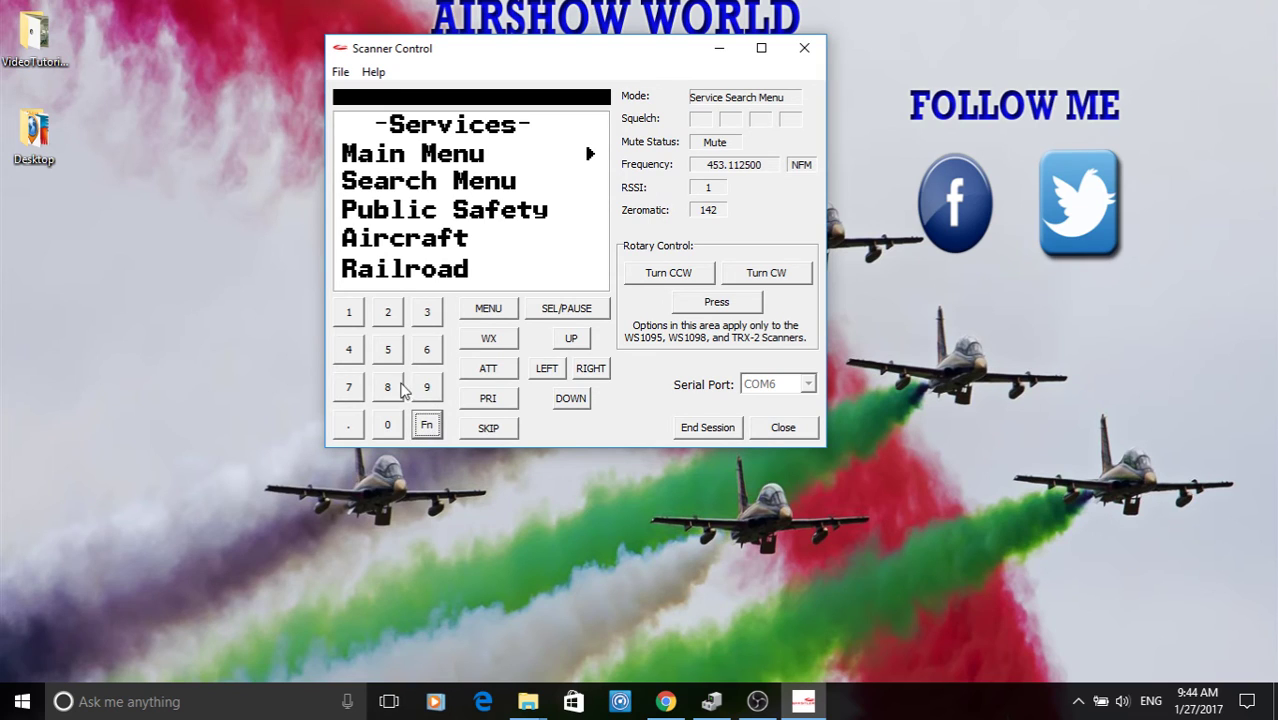
{"action": "left_click", "coordinate": [389, 351]}
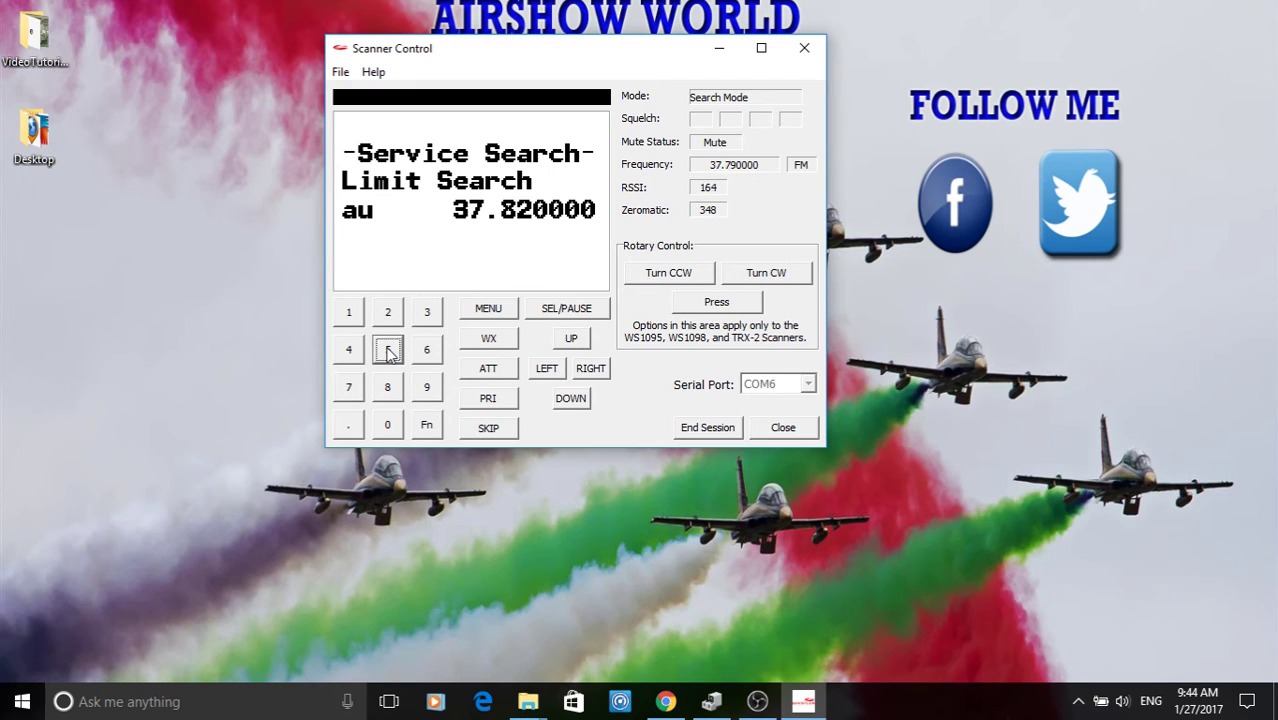
{"action": "left_click", "coordinate": [487, 310]}
{"action": "left_click", "coordinate": [487, 310]}
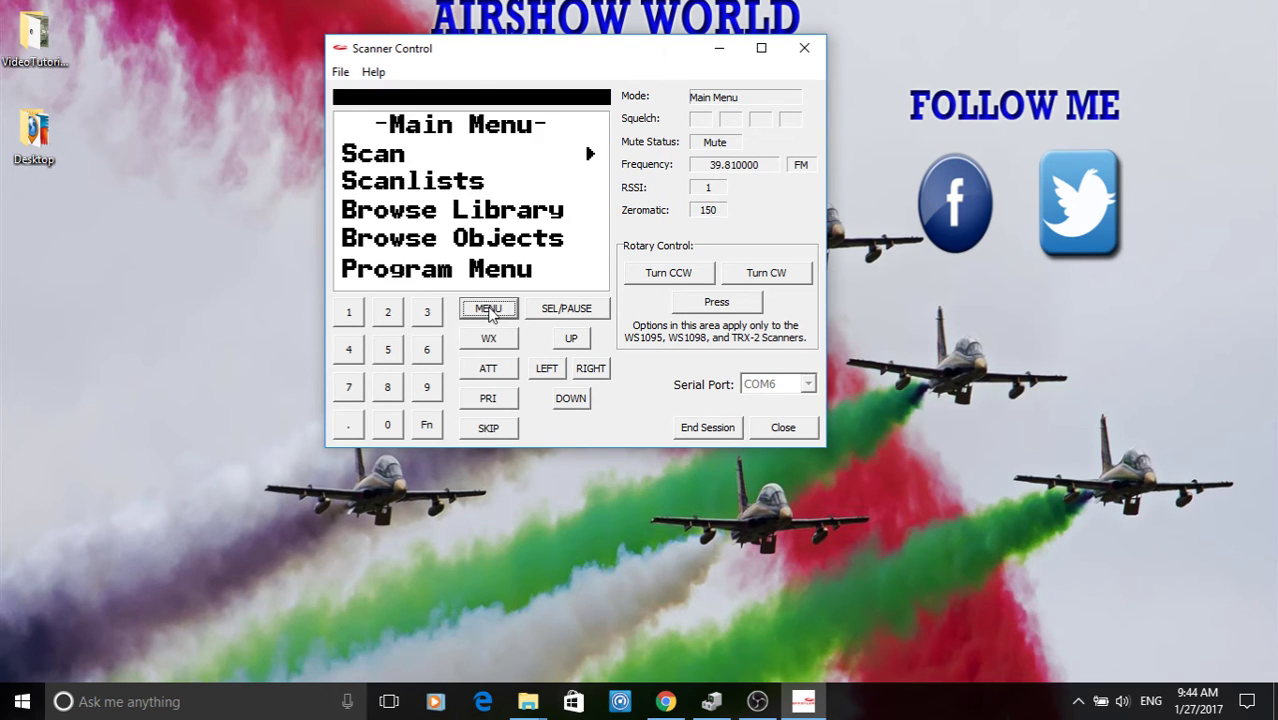
Open the recorded calls with function shortcut 6 and select the DHL Trunk recording for talkgroup 15189
{"action": "left_click", "coordinate": [427, 428]}
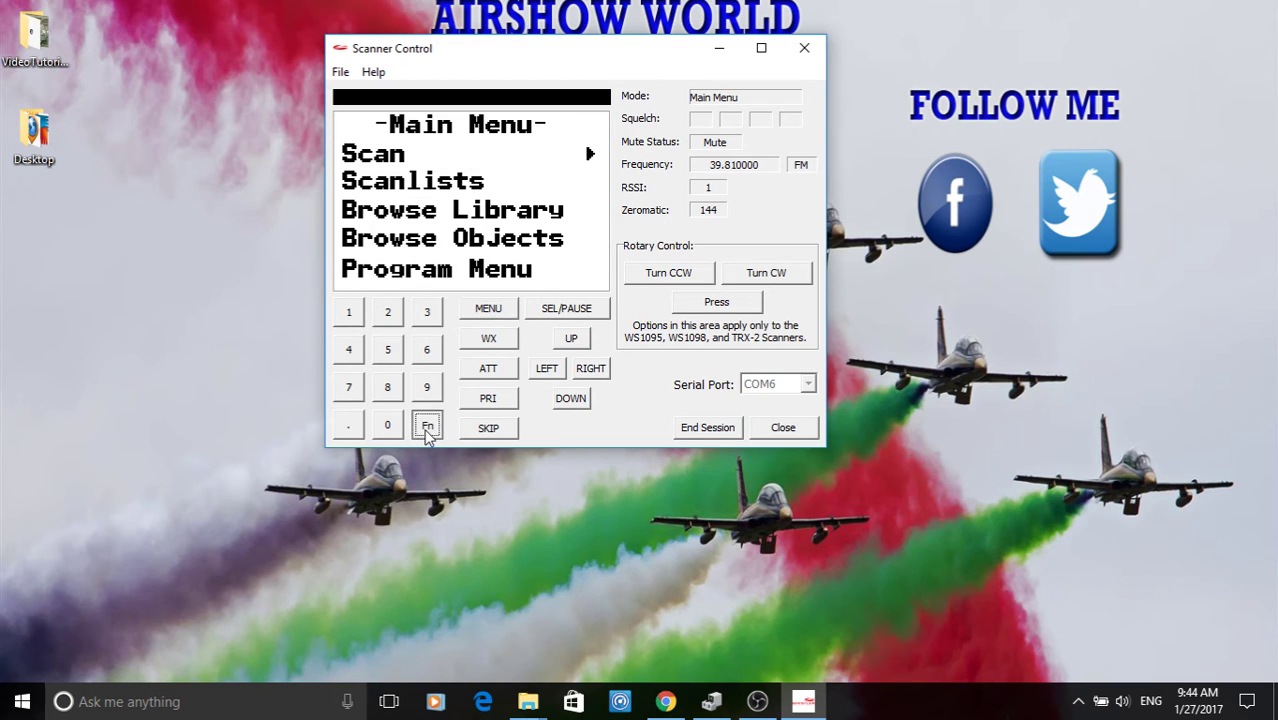
{"action": "left_click", "coordinate": [427, 352]}
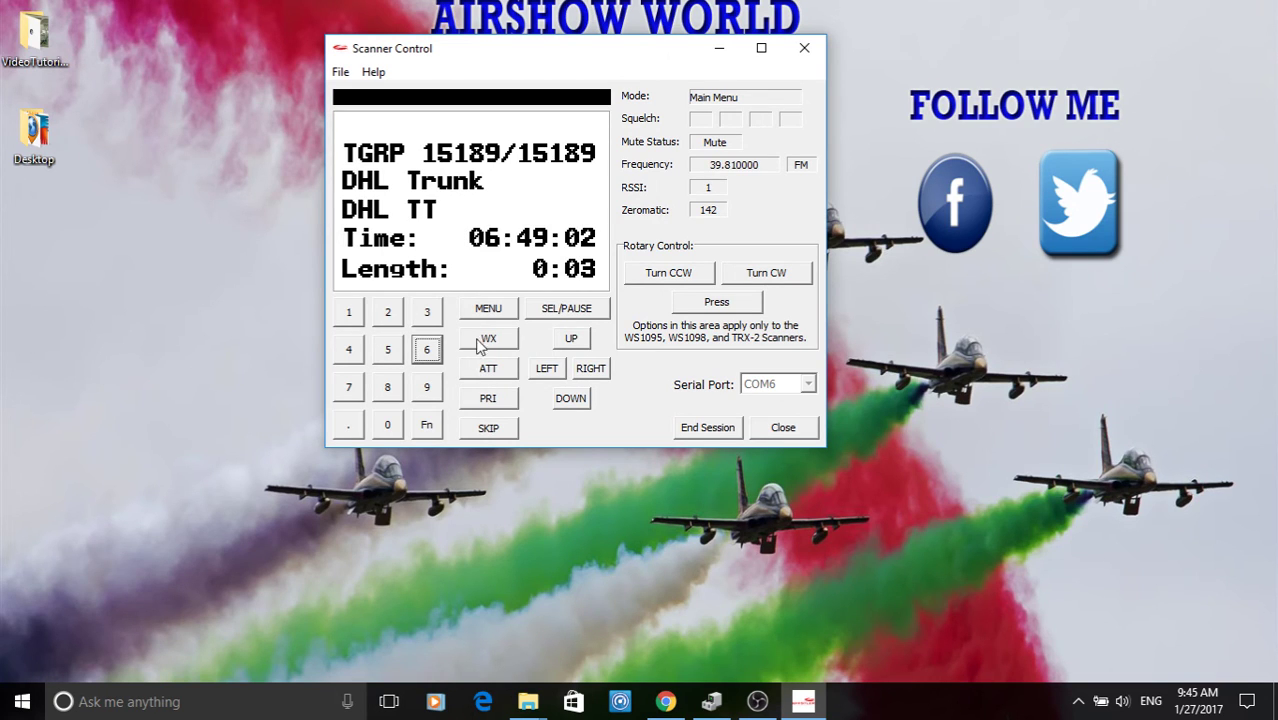
{"action": "left_click", "coordinate": [544, 370]}
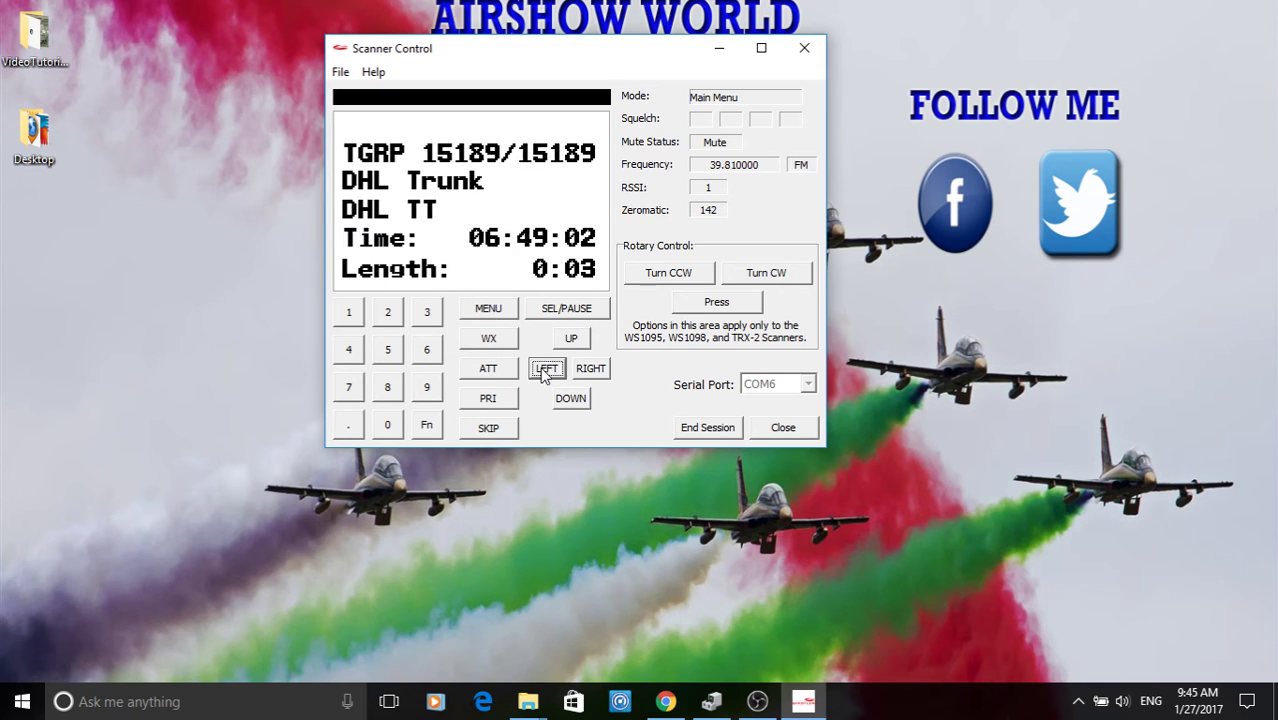
{"action": "left_click", "coordinate": [566, 310]}
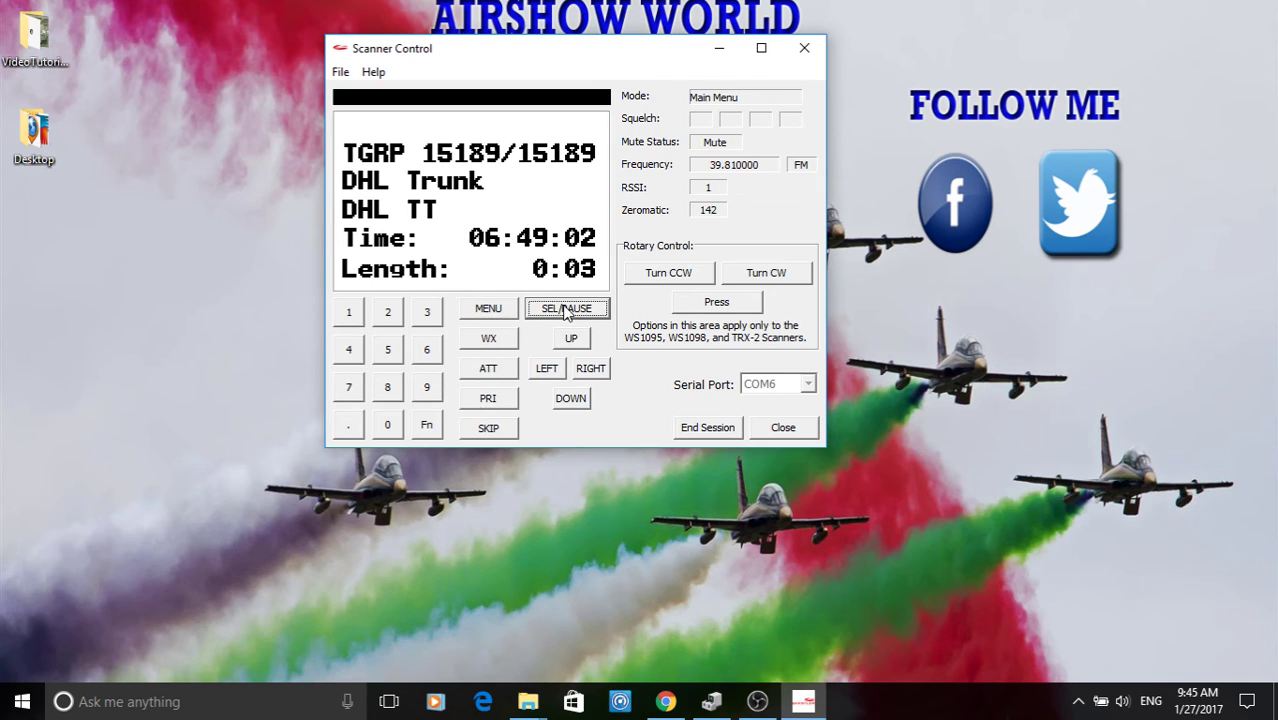
Step forward through the recorded DHL Trunk calls to recording 5, reviewing each call's talkgroup, date, time and length
{"action": "left_click", "coordinate": [591, 369]}
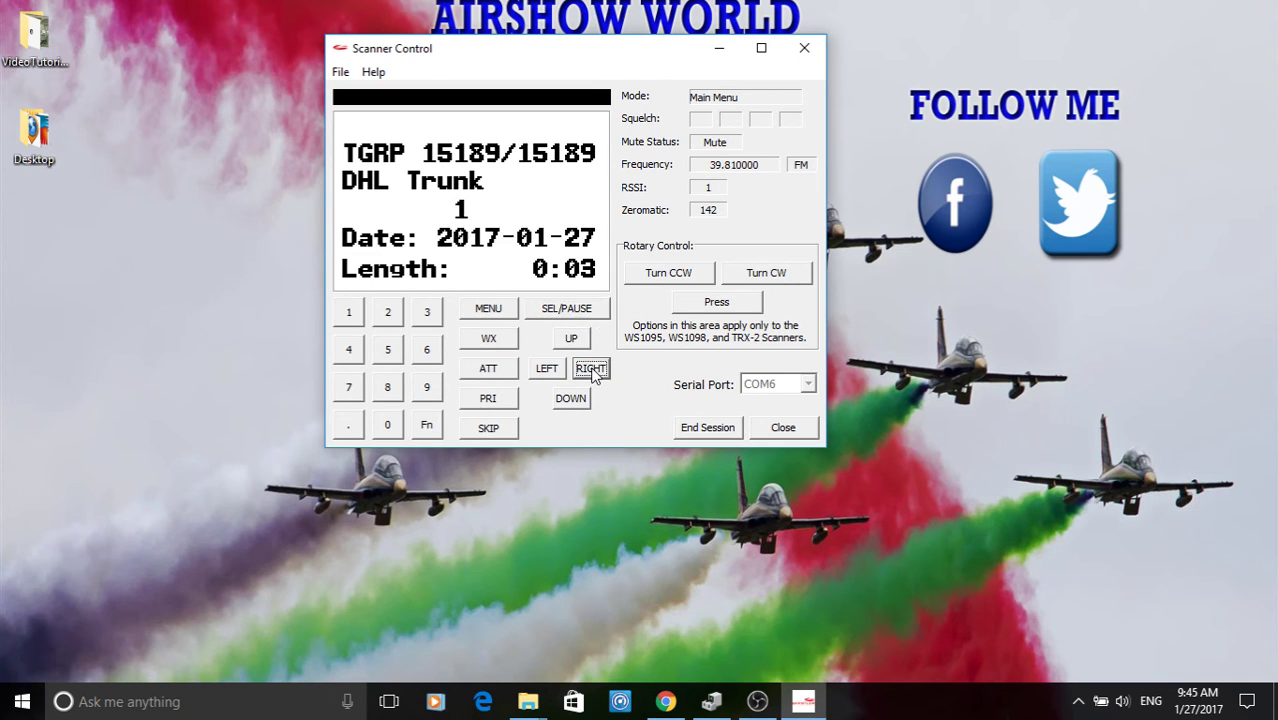
{"action": "left_click", "coordinate": [591, 369]}
{"action": "left_click", "coordinate": [591, 369]}
{"action": "left_click", "coordinate": [591, 369]}
{"action": "left_click", "coordinate": [591, 369]}
{"action": "left_click", "coordinate": [591, 369]}
{"action": "left_click", "coordinate": [591, 369]}
{"action": "left_click", "coordinate": [591, 369]}
{"action": "left_click", "coordinate": [591, 369]}
{"action": "left_click", "coordinate": [591, 369]}
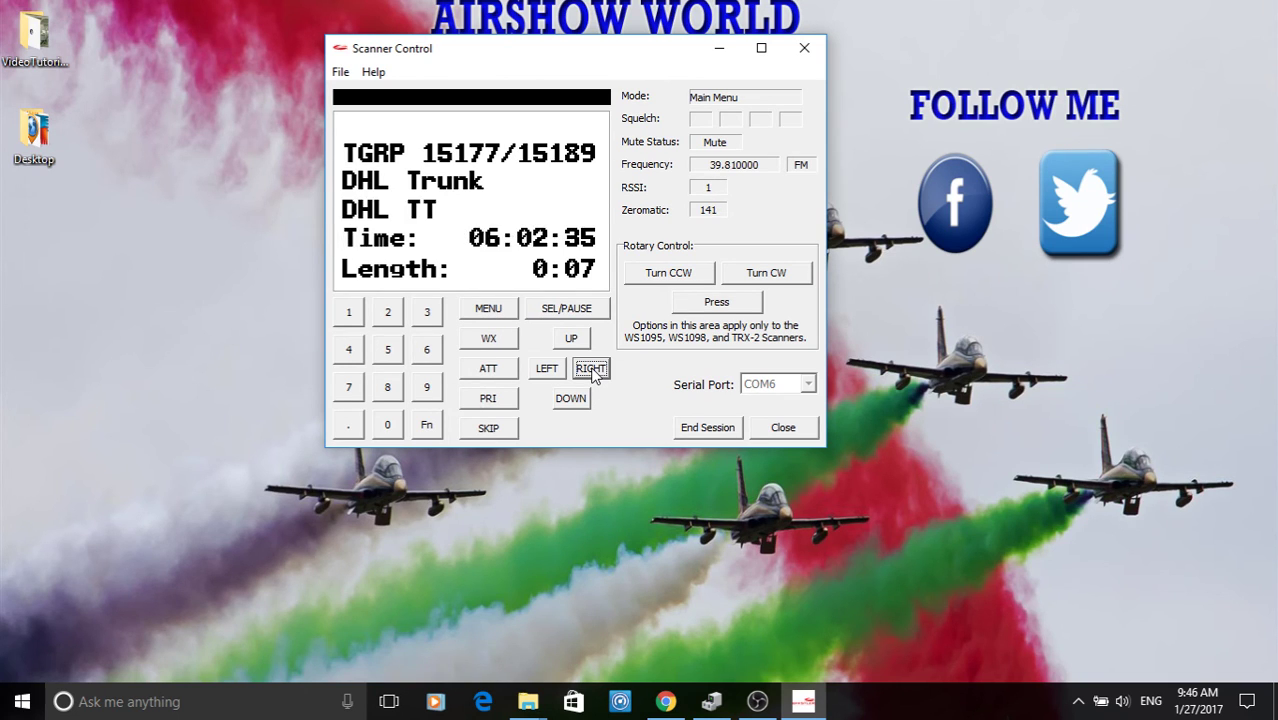
{"action": "left_click", "coordinate": [591, 369]}
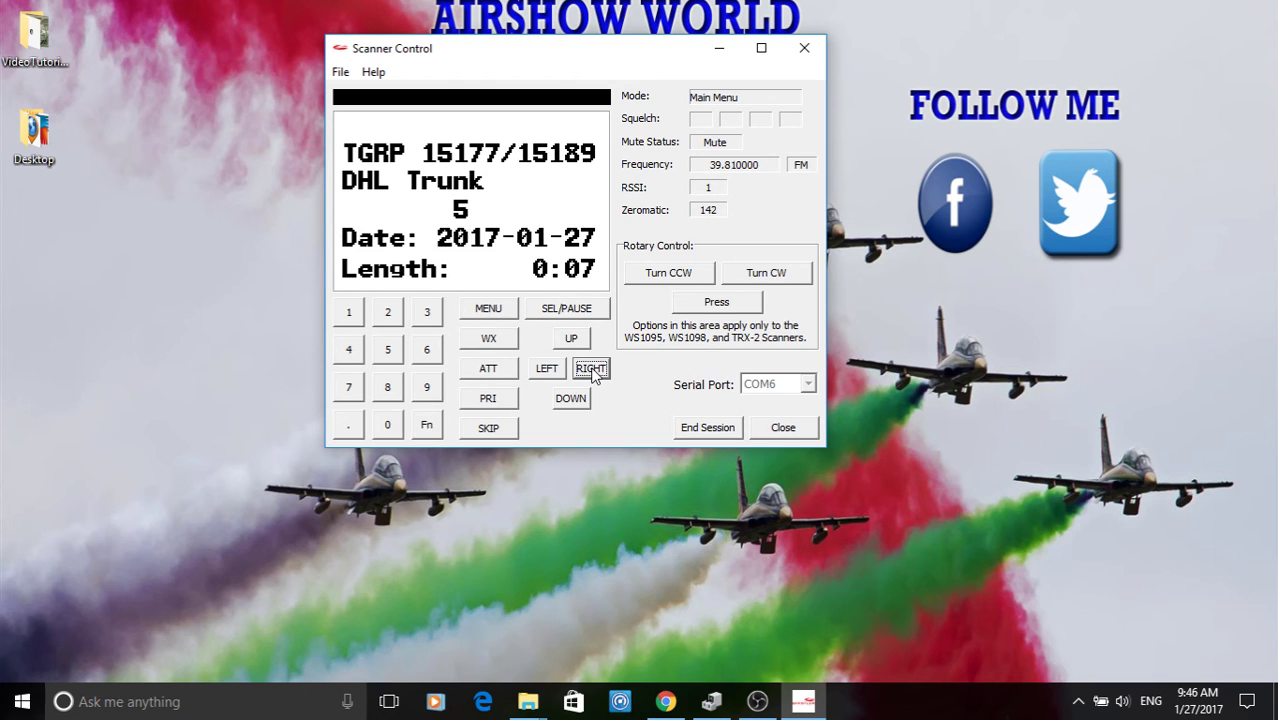